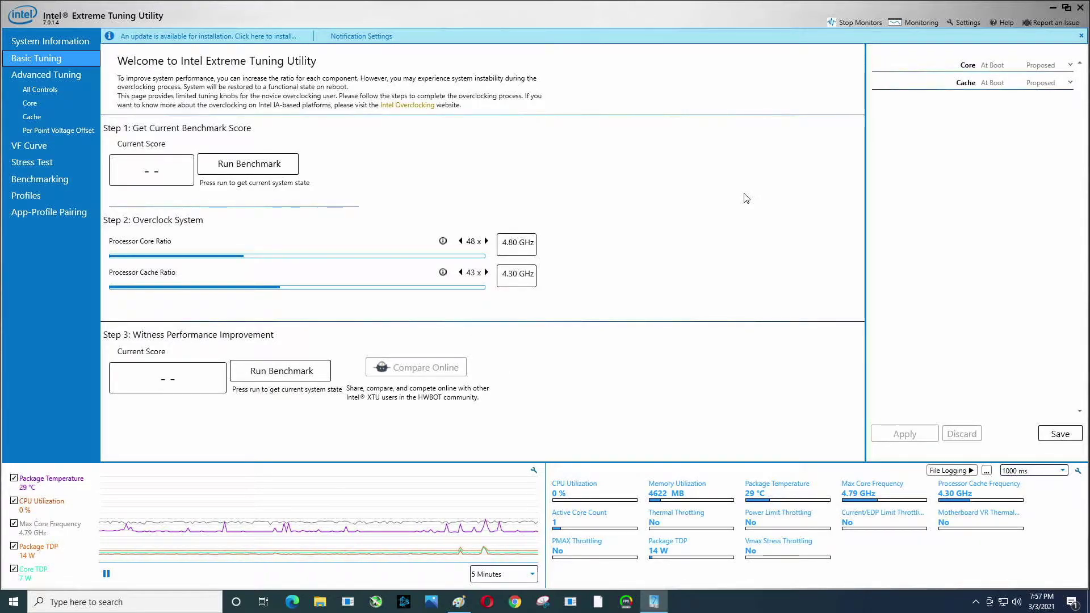
# Show XTU's System Information page and scroll through the i9-10850K, memory and motherboard details
pyautogui.click(46, 44)
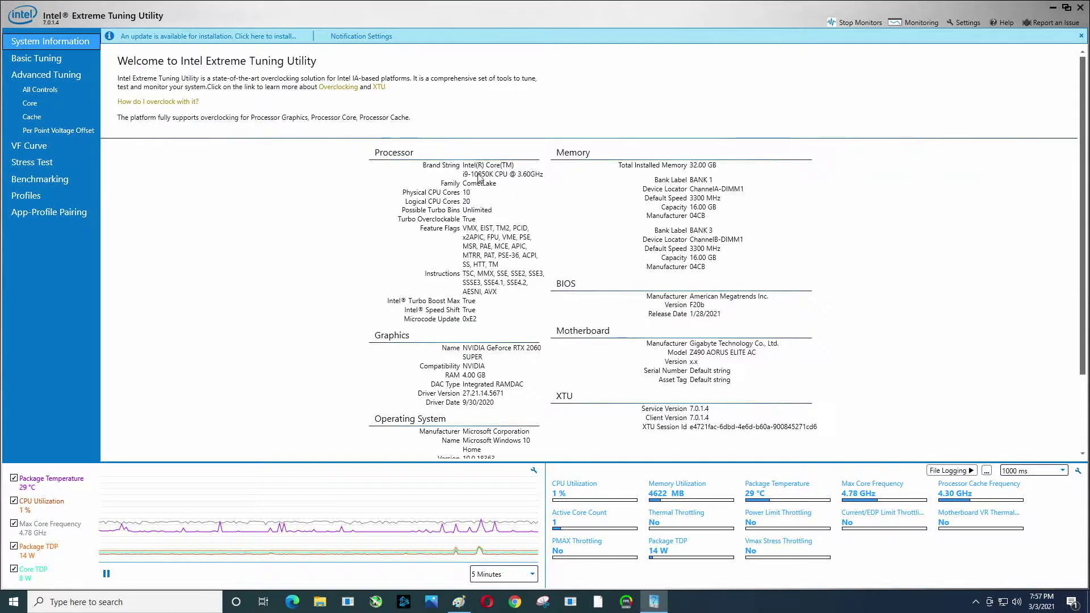
pyautogui.scroll(-1, 697, 278)
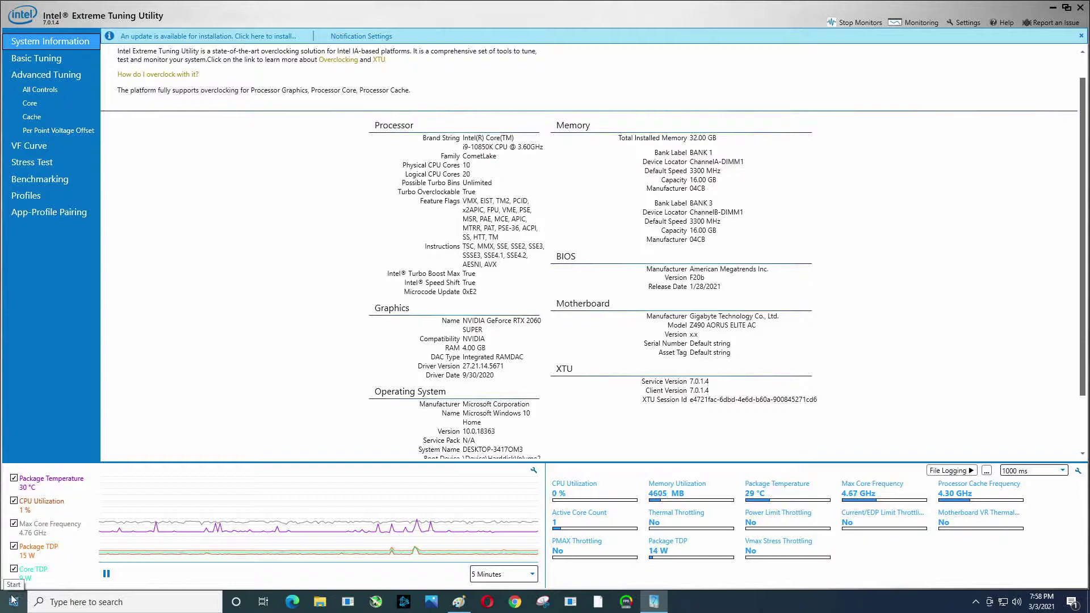
# Restart Windows from the Start menu's Power options to boot into the AORUS BIOS
pyautogui.click(13, 601)
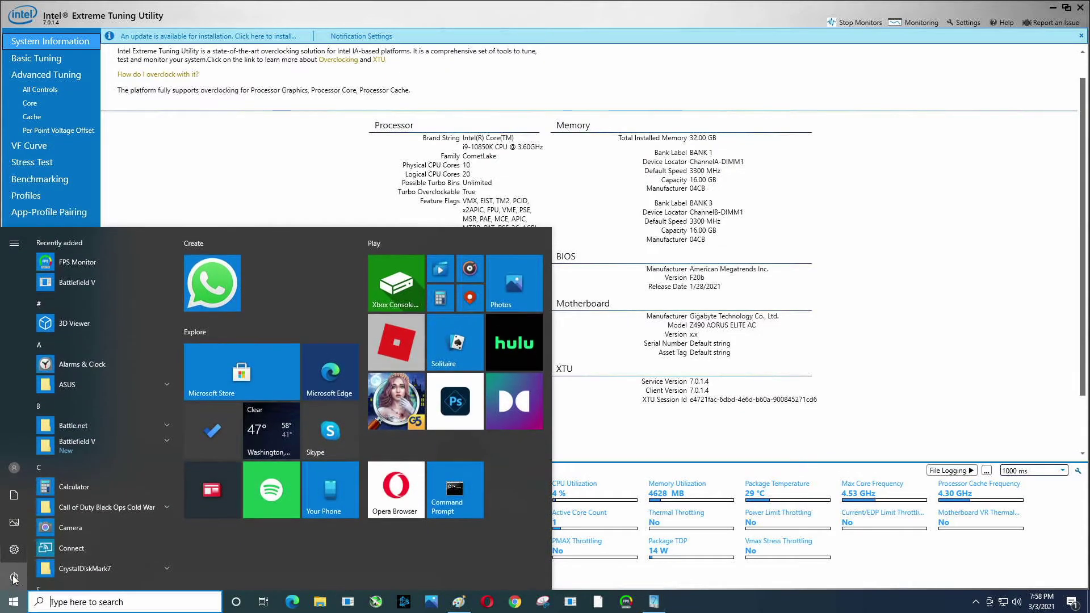
pyautogui.click(15, 578)
pyautogui.click(80, 547)
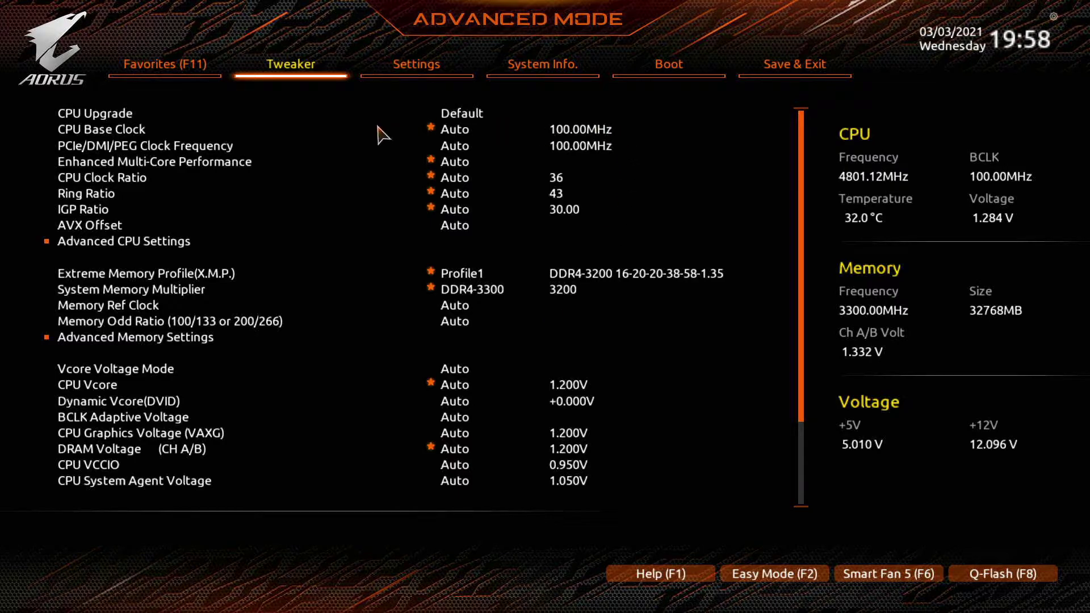
# Open Advanced CPU Settings and bring up the Intel Turbo Boost Technology option list
pyautogui.click(82, 251)
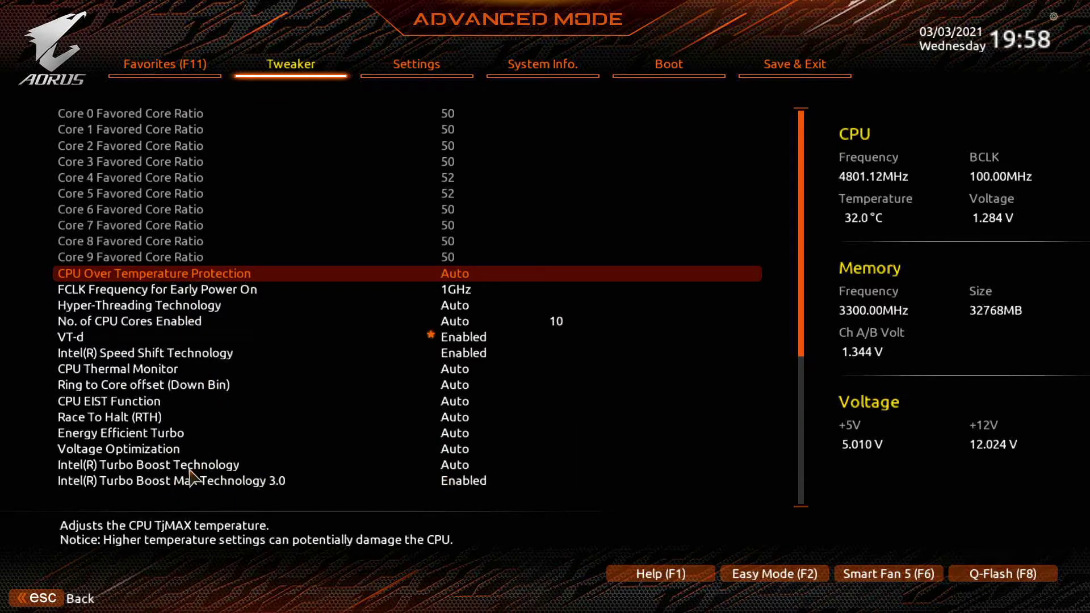
pyautogui.click(465, 467)
pyautogui.click(464, 467)
pyautogui.click(503, 379)
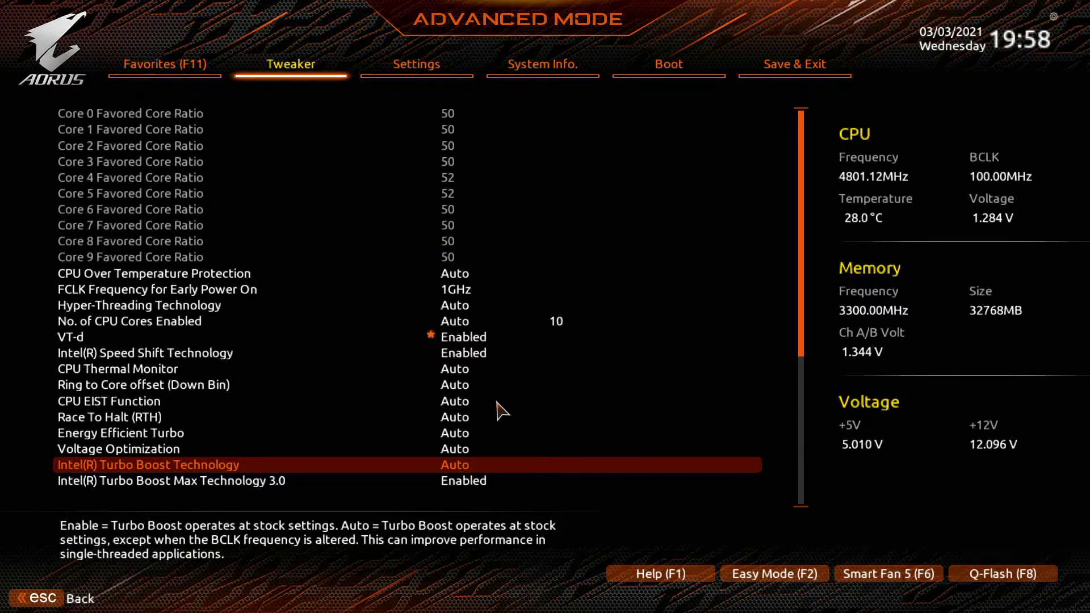
pyautogui.click(465, 468)
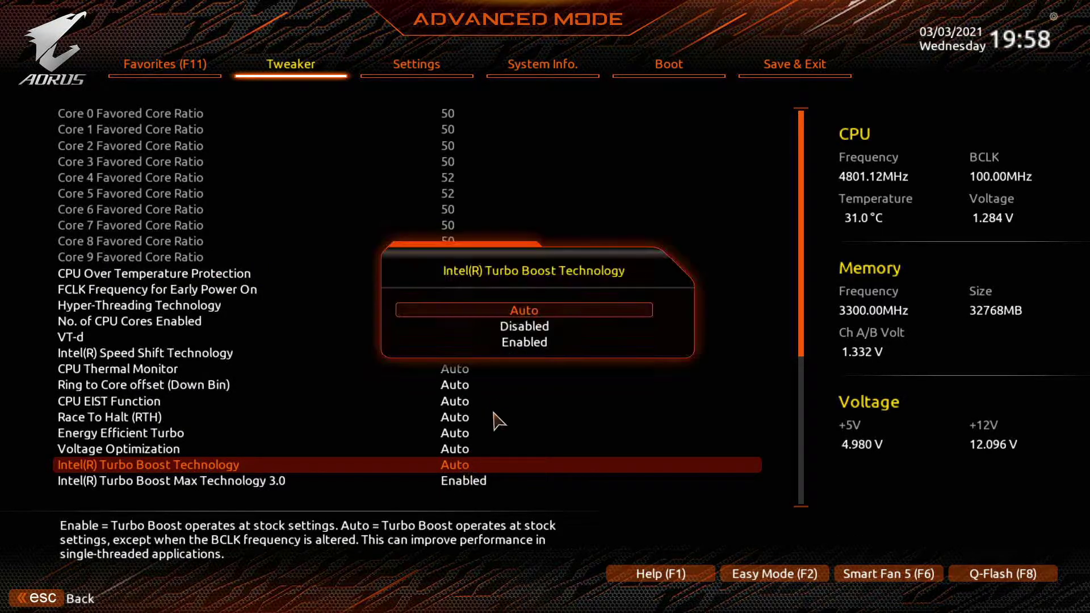
pyautogui.press('Down')
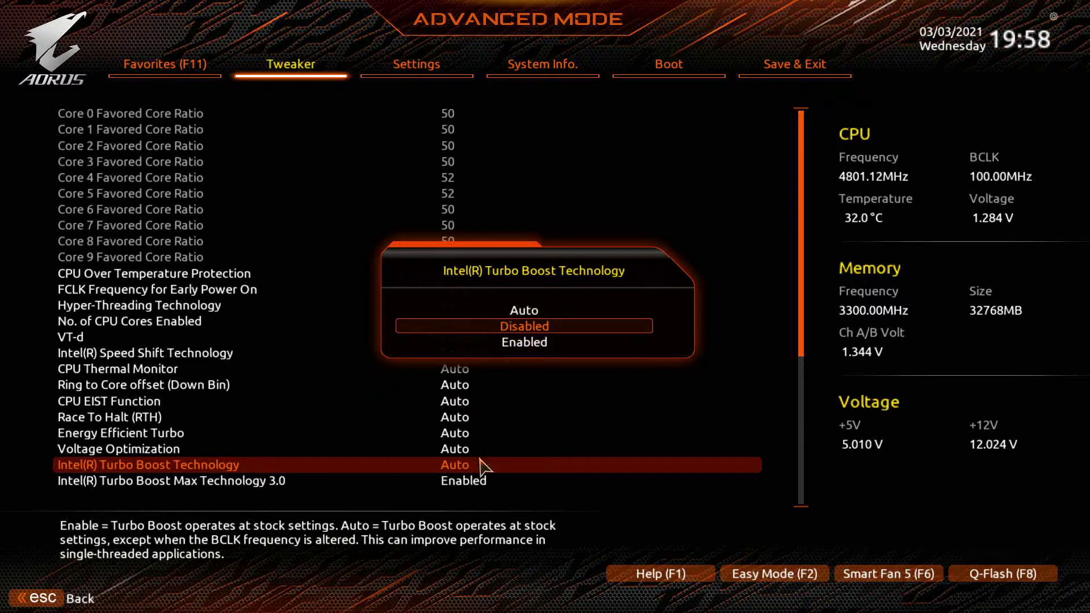
pyautogui.click(469, 487)
# Set Turbo Boost Max Technology 3.0 and Intel Turbo Boost Technology both to Disabled
pyautogui.click(493, 405)
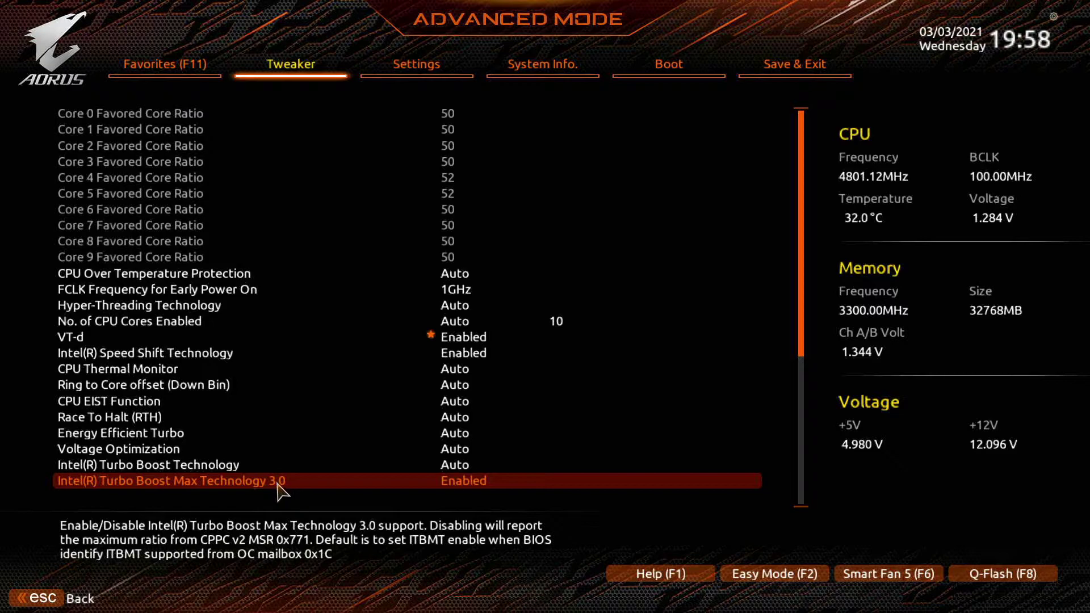
pyautogui.click(473, 484)
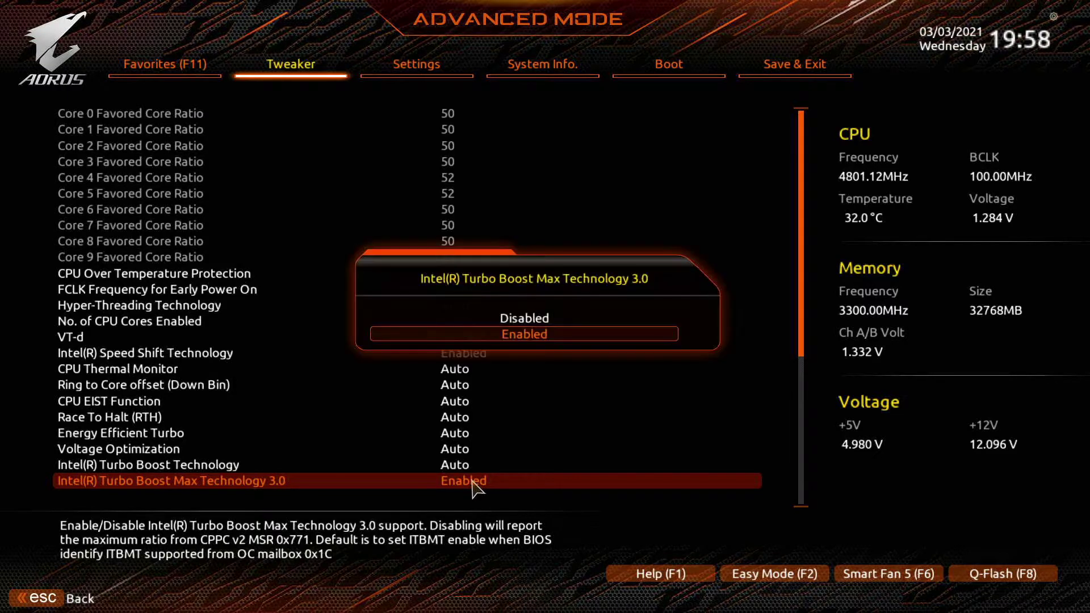
pyautogui.press('Up')
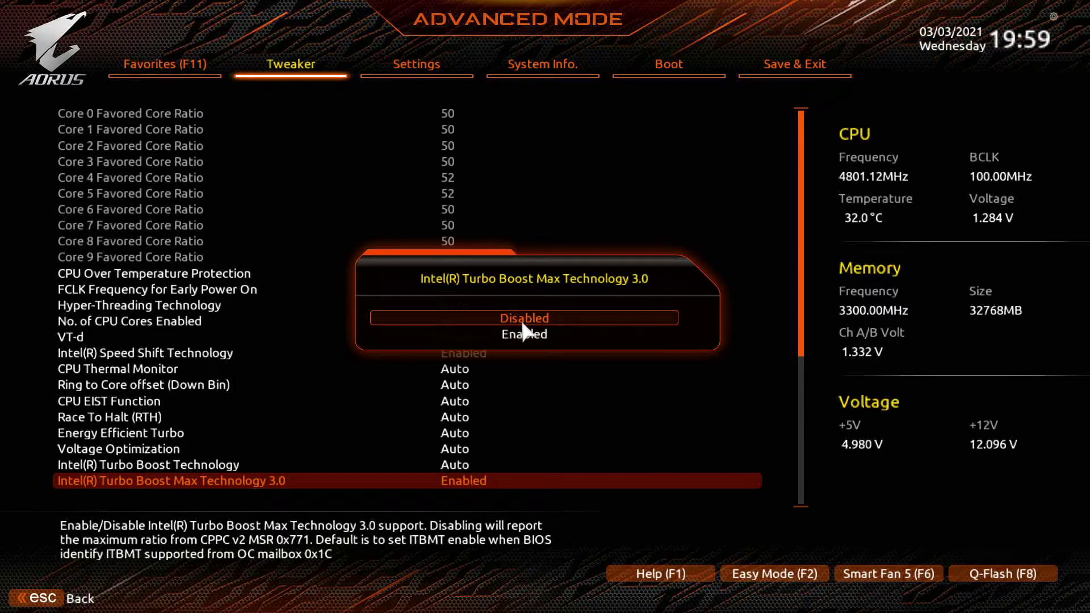
pyautogui.press('Return')
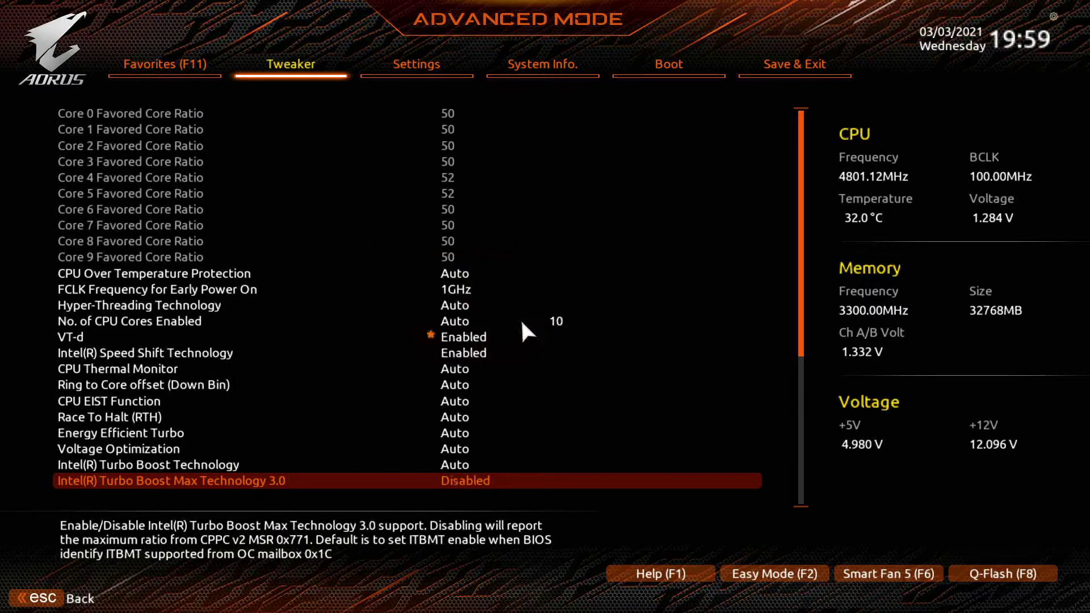
pyautogui.click(470, 464)
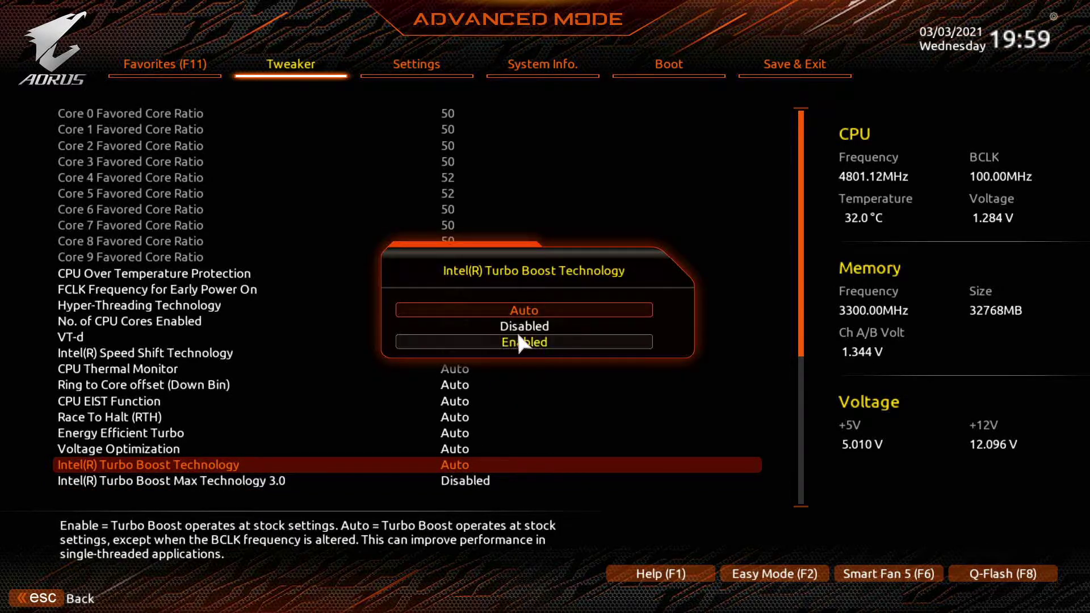
pyautogui.press('Down')
pyautogui.press('Return')
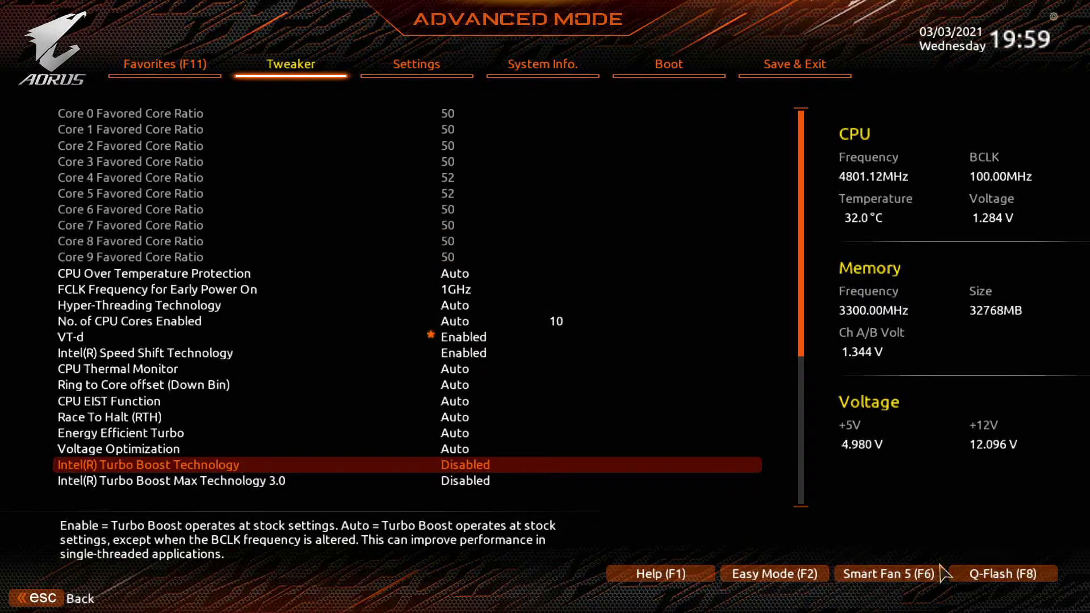
# Save the BIOS changes with Save & Exit Setup and reboot the PC
pyautogui.click(787, 67)
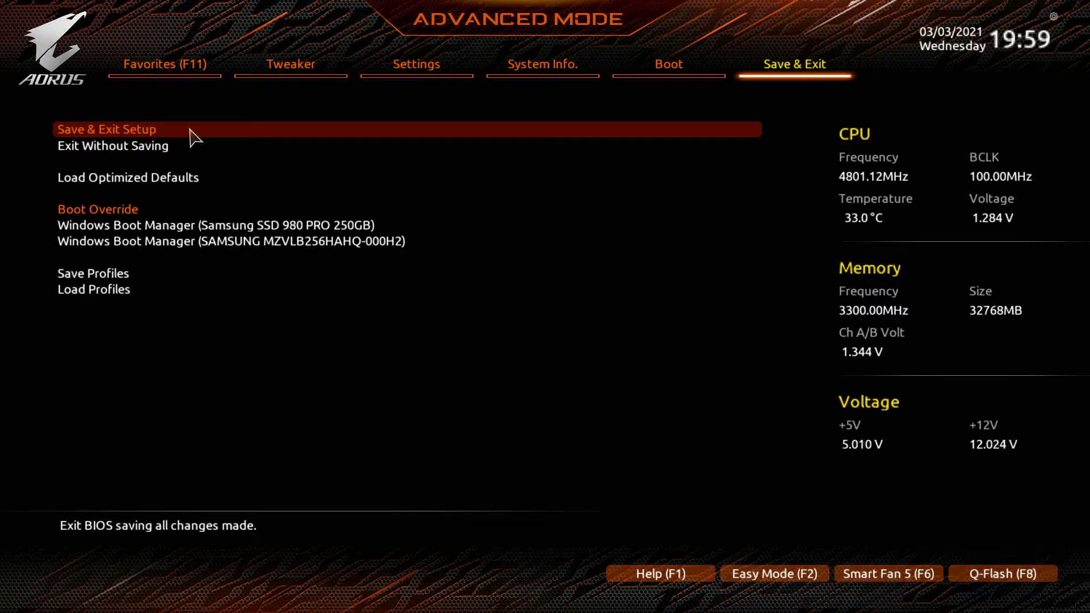
pyautogui.click(153, 130)
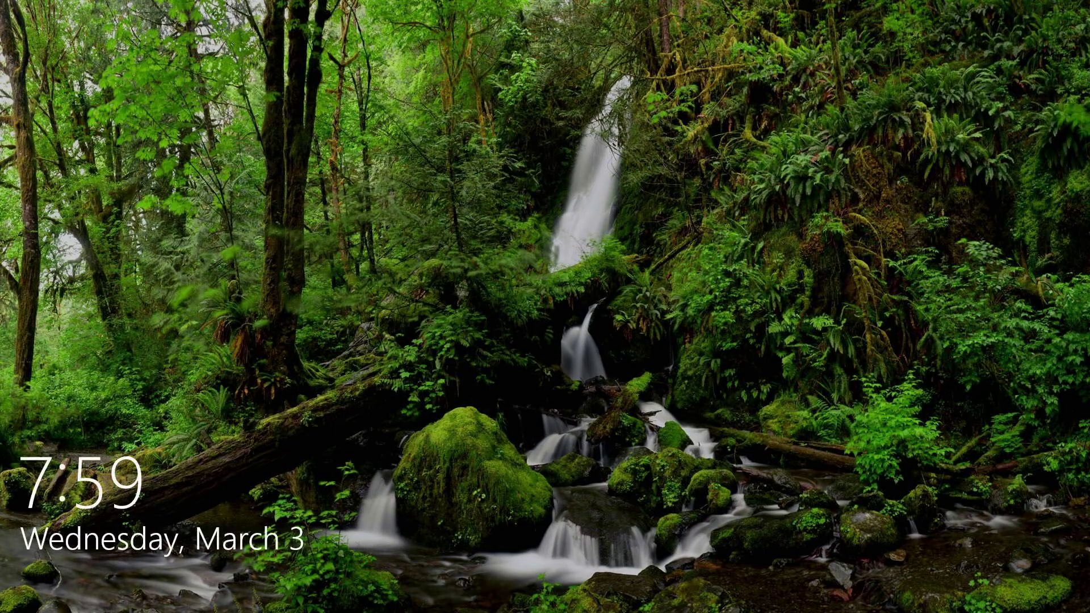
# Sign in to Windows with the account password and dismiss the two Aisuite3 error messages
pyautogui.press('space')
pyautogui.write('•••')
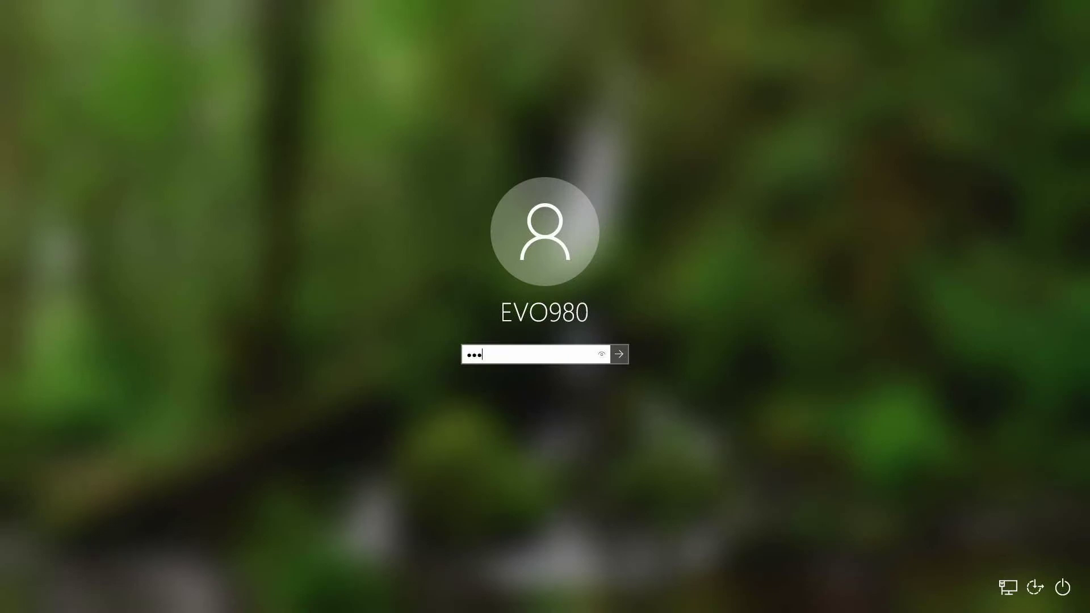
pyautogui.press('Return')
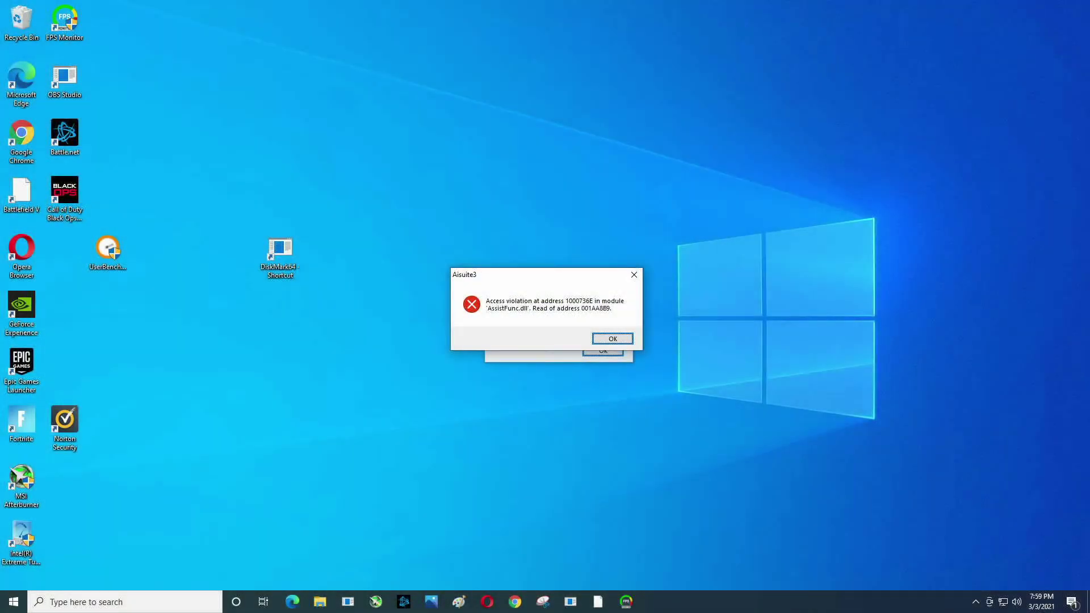
pyautogui.click(623, 342)
pyautogui.click(604, 351)
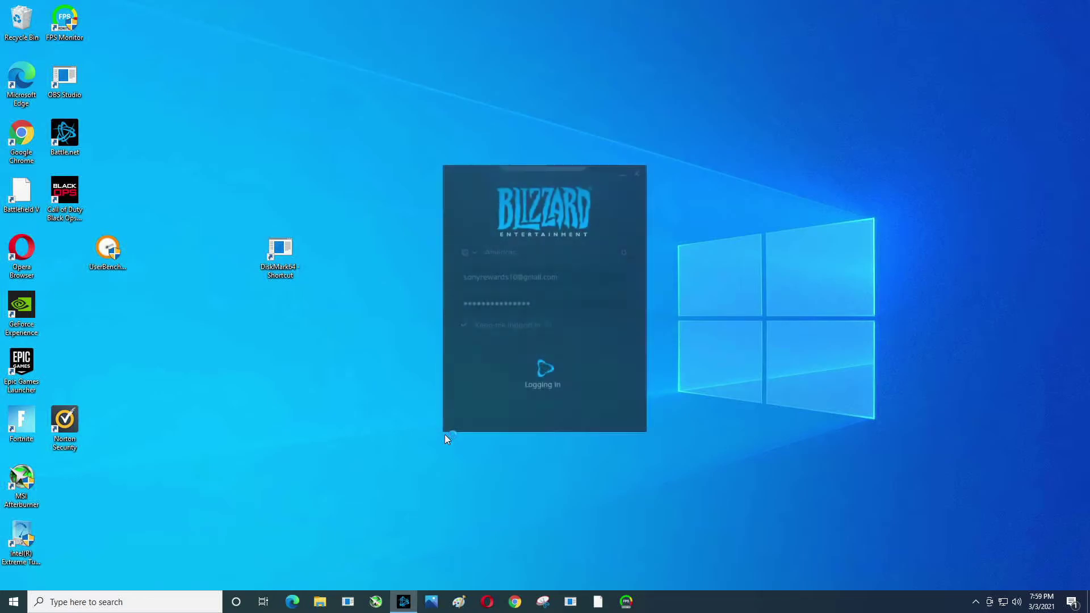
# Minimize the Blizzard login window, close Paint, and select the Intel Extreme Tuning Utility shortcut
pyautogui.click(622, 175)
pyautogui.click(459, 601)
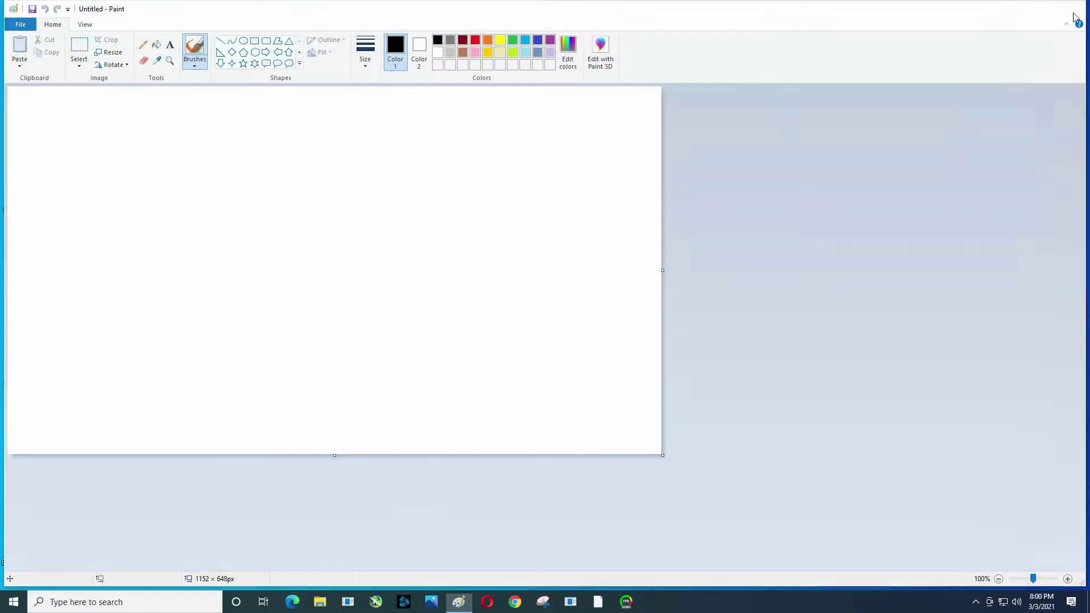
pyautogui.click(1081, 5)
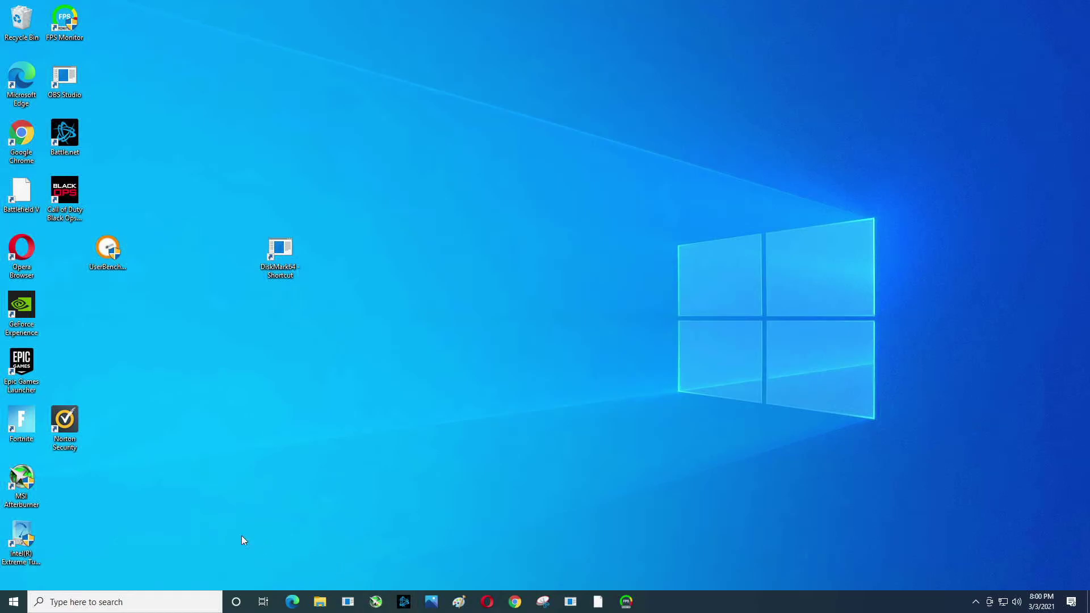
pyautogui.click(29, 538)
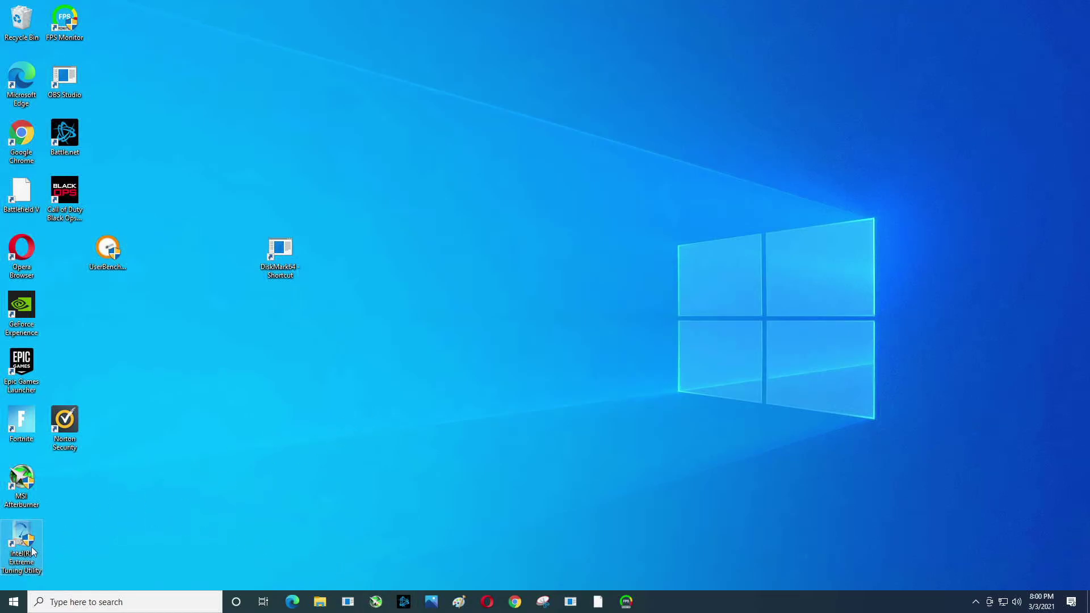
# Launch Intel XTU from the desktop icon, approving the User Account Control prompt
pyautogui.doubleClick(22, 539)
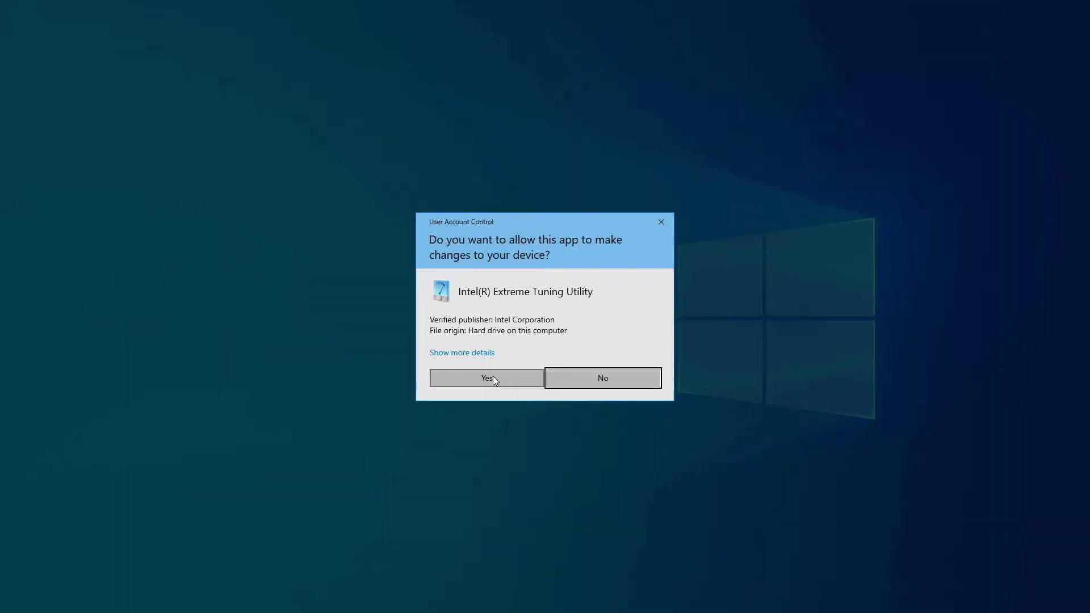
pyautogui.click(493, 378)
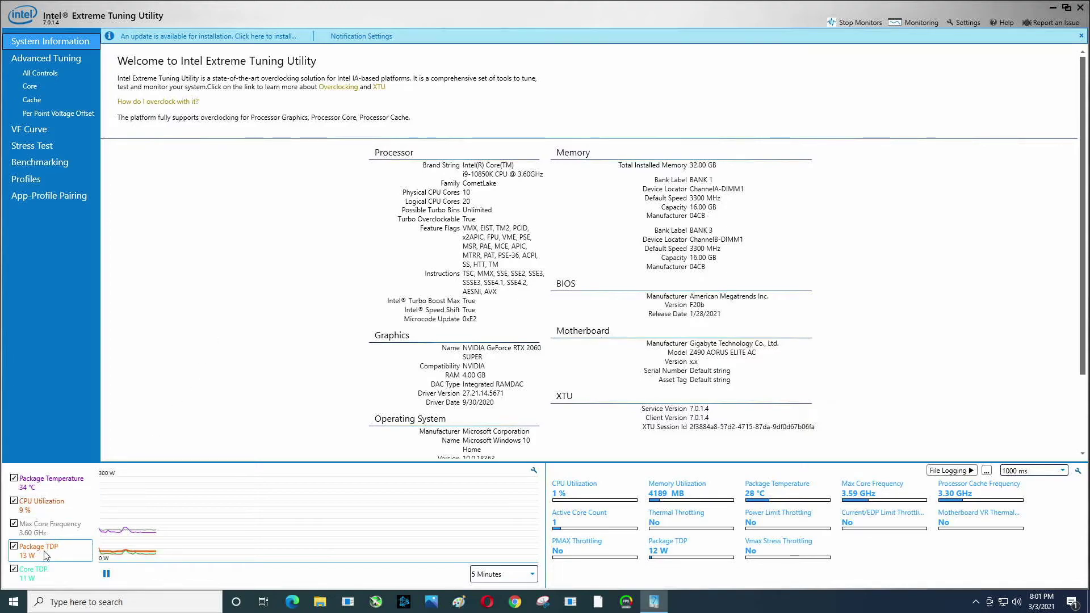
pyautogui.moveTo(47, 555)
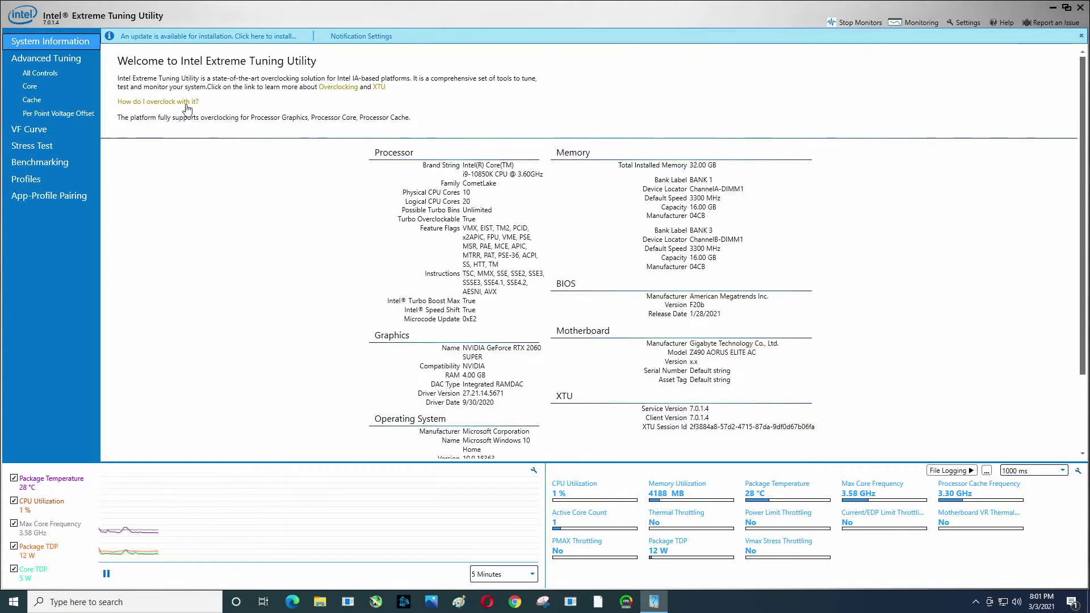
# Run the XTU benchmark on the Benchmarking page, scoring 3025 Marks at 3.60 GHz max
pyautogui.click(65, 164)
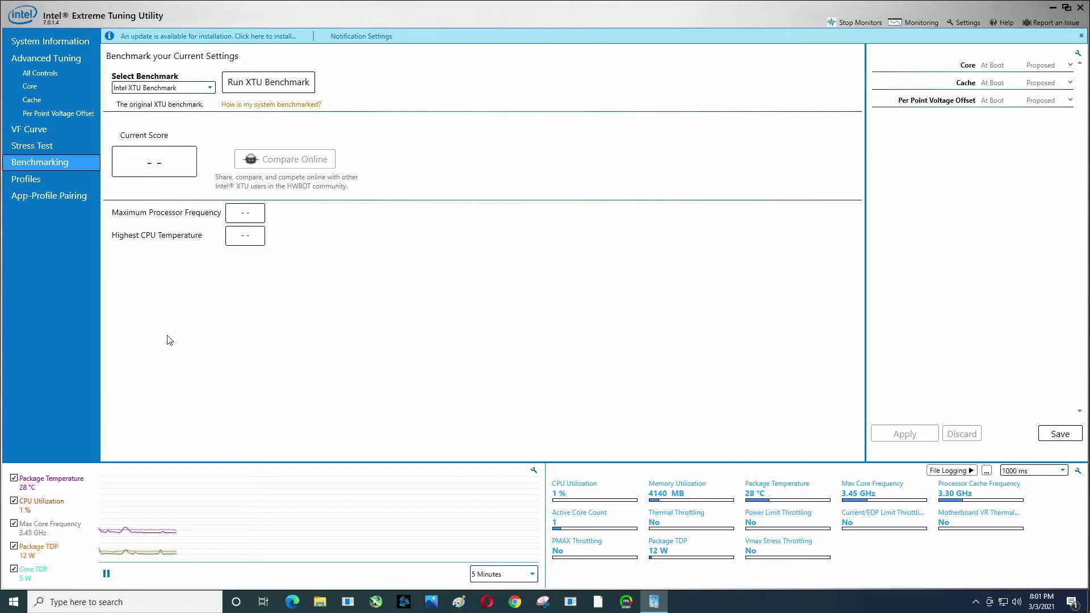
pyautogui.moveTo(31, 489)
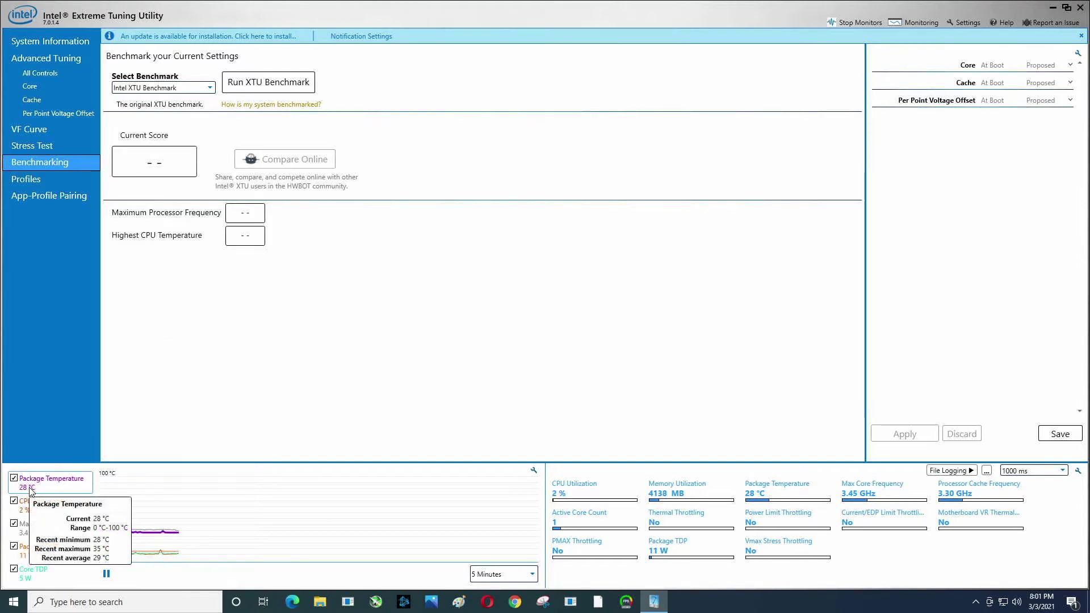
pyautogui.click(245, 89)
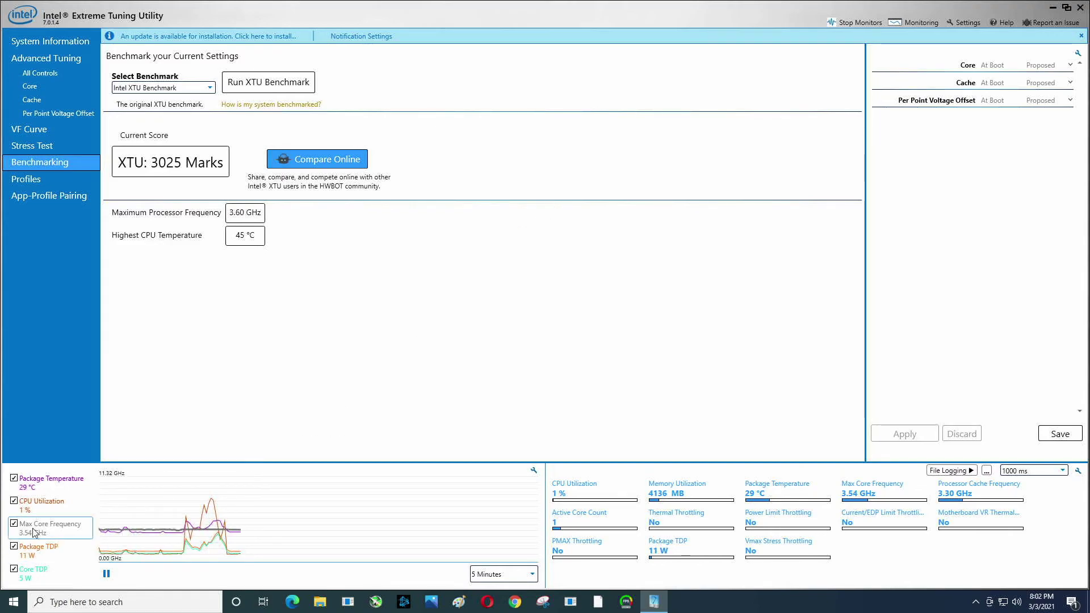
# Read the monitoring legend stats for the finished 3025-mark benchmark run
pyautogui.moveTo(48, 527)
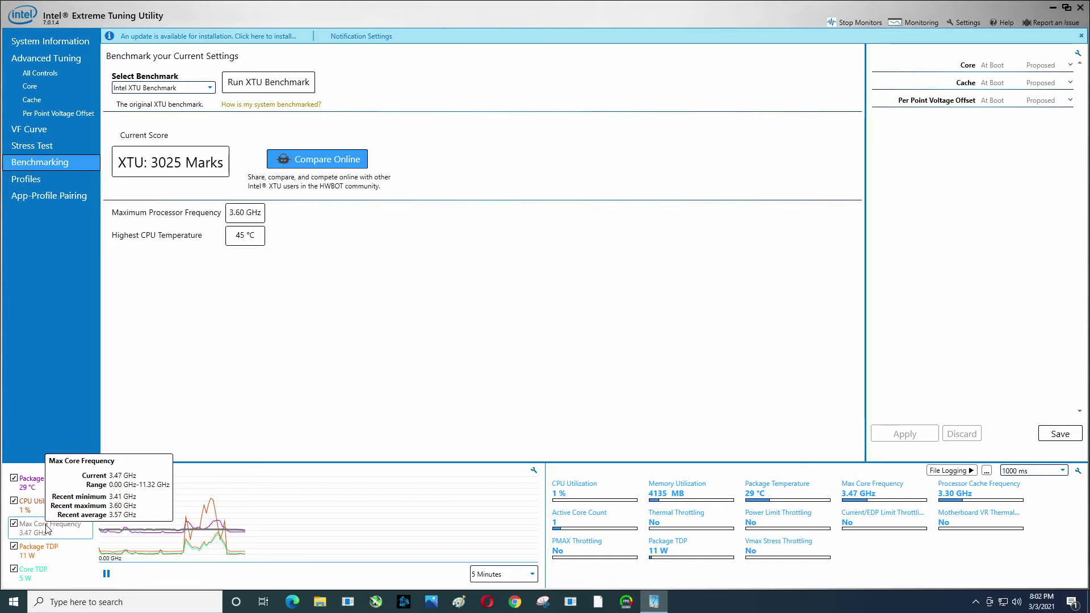
pyautogui.moveTo(42, 550)
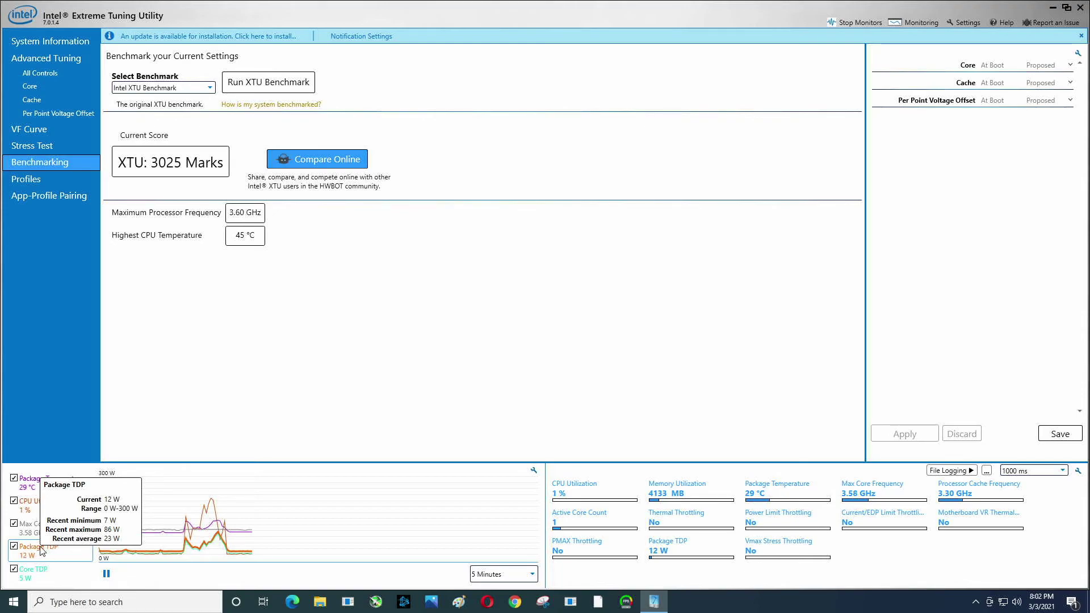
pyautogui.moveTo(48, 577)
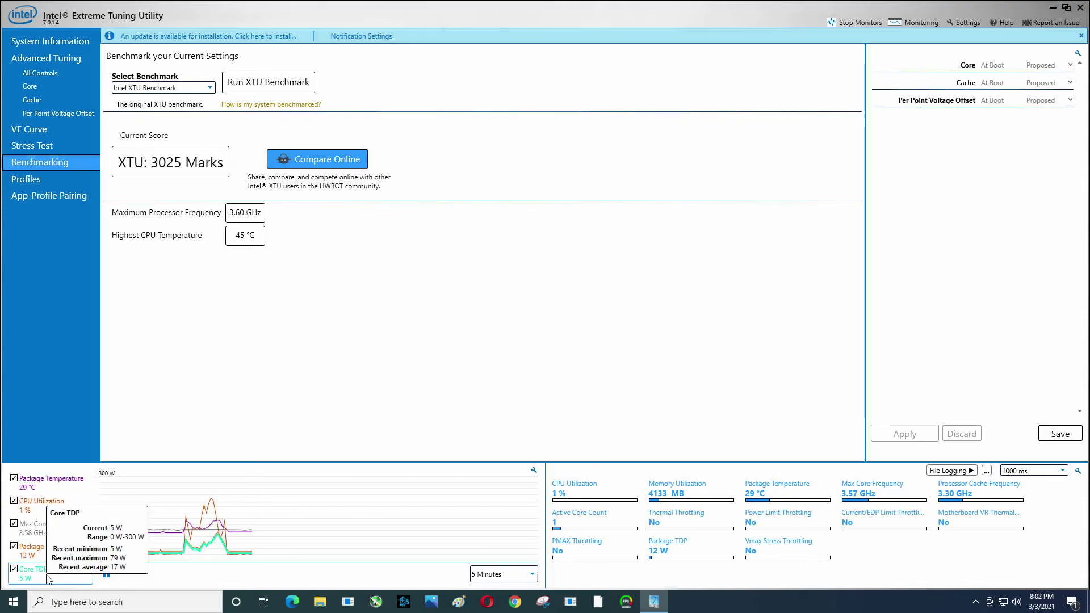
pyautogui.moveTo(50, 483)
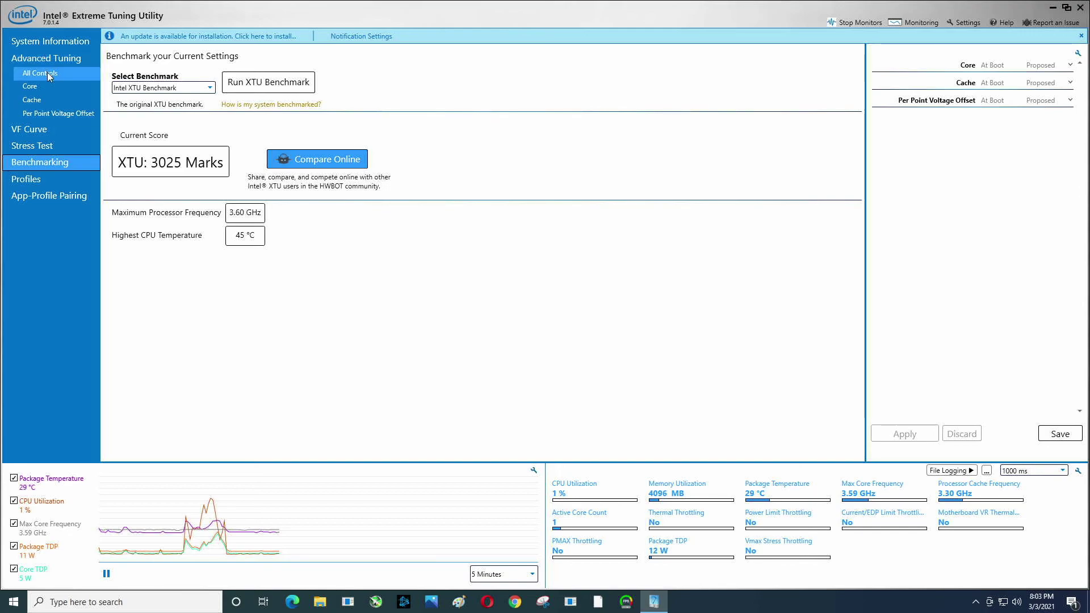
# Go from System Information to Advanced Tuning and scroll the core settings to confirm Turbo Boost reads Disable
pyautogui.click(60, 43)
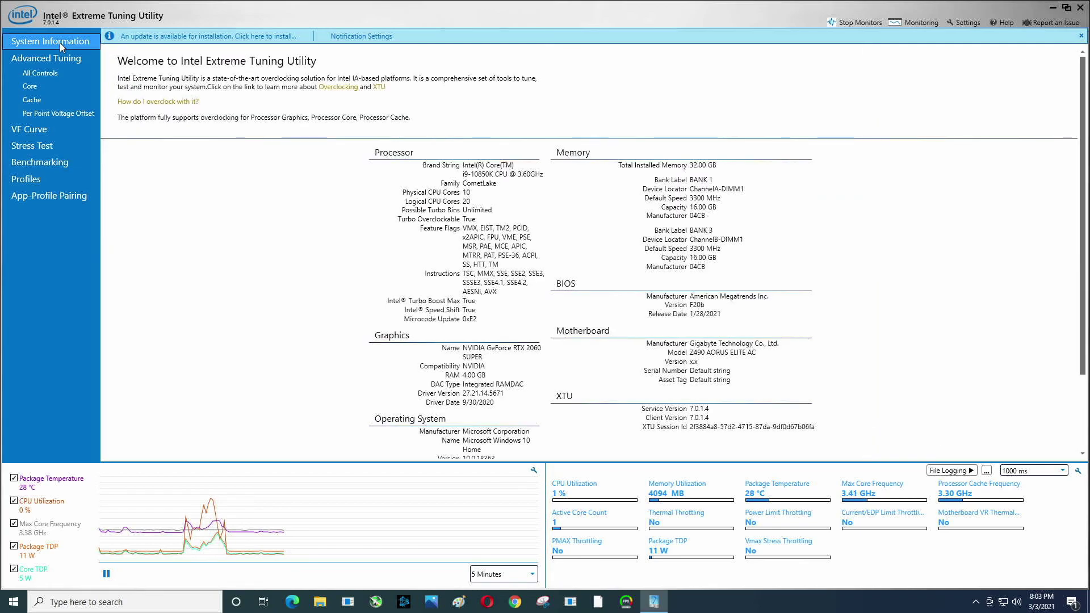
pyautogui.click(32, 65)
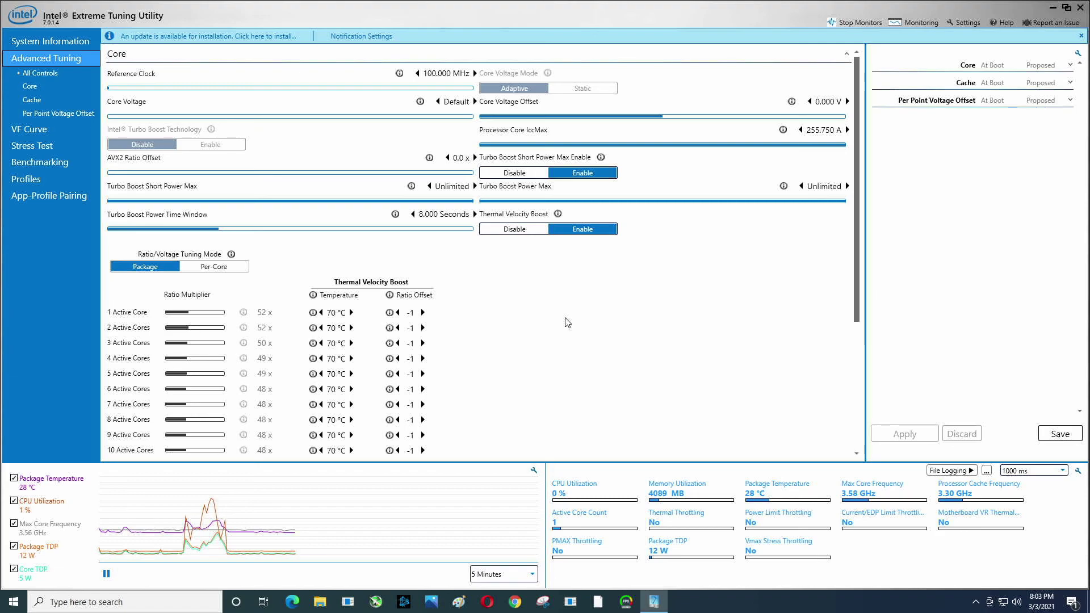
pyautogui.scroll(-3, 567, 323)
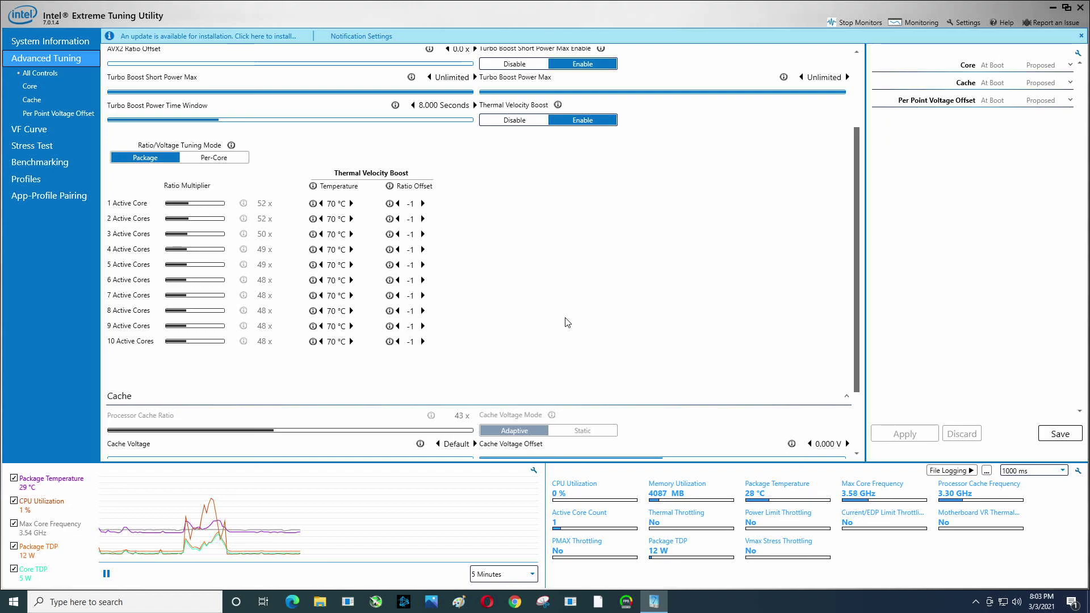
pyautogui.scroll(3, 568, 323)
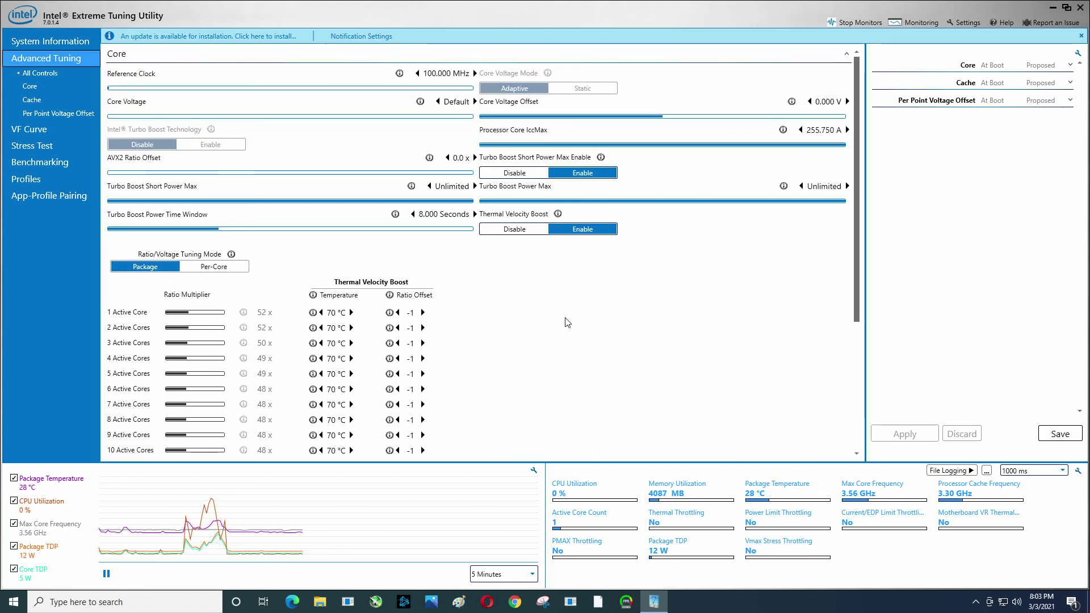